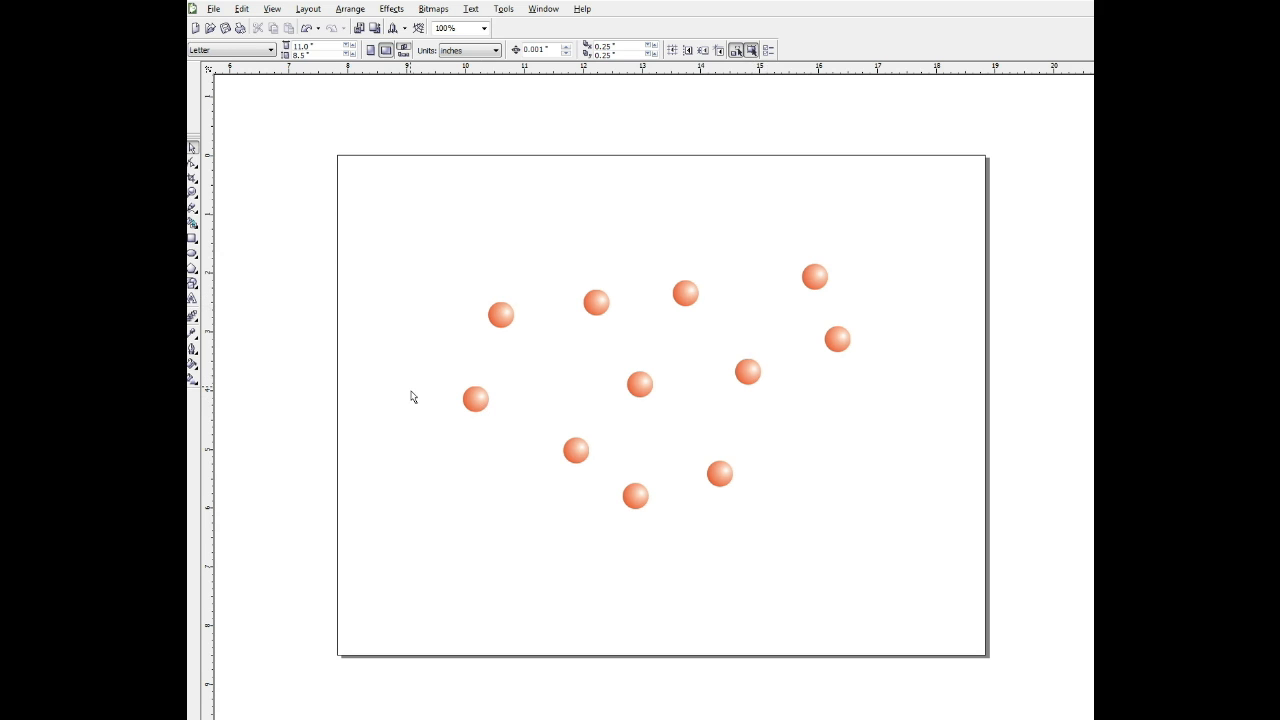
# Move one sphere further left and another sphere out to the far right to set the row's end points.
pyautogui.moveTo(482, 401); pyautogui.dragTo(410, 414)
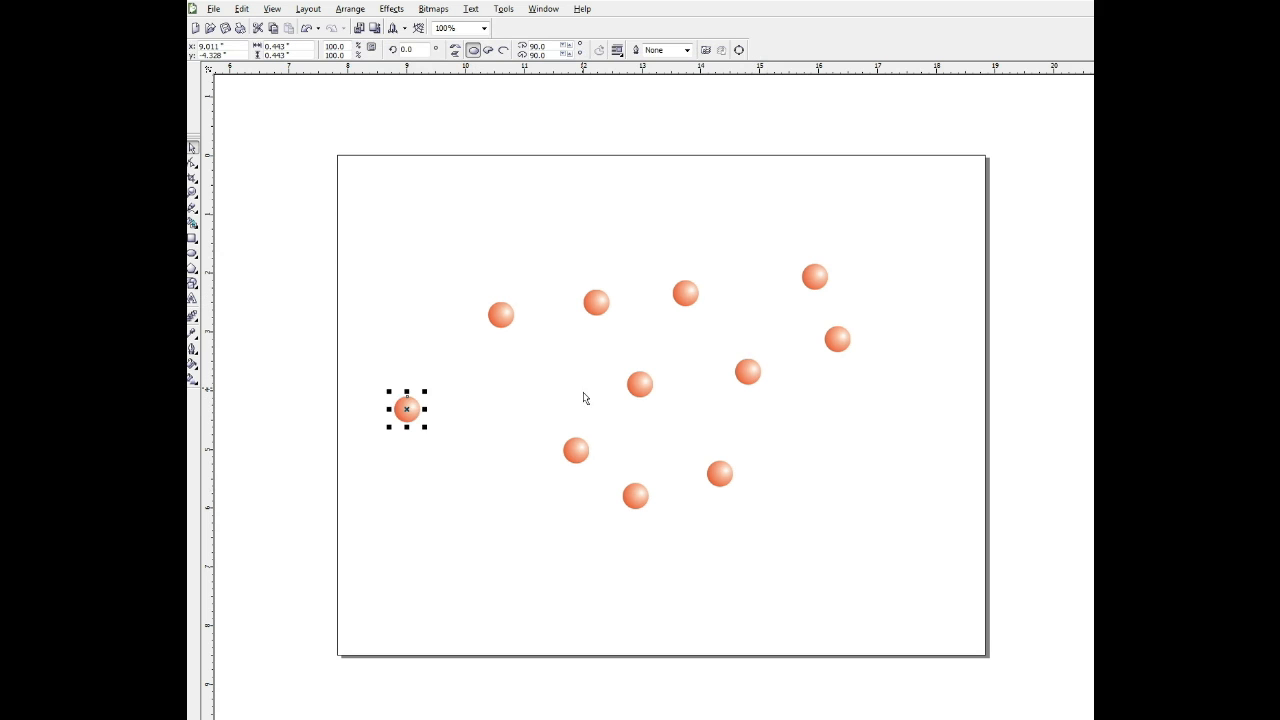
pyautogui.moveTo(642, 387); pyautogui.dragTo(933, 388)
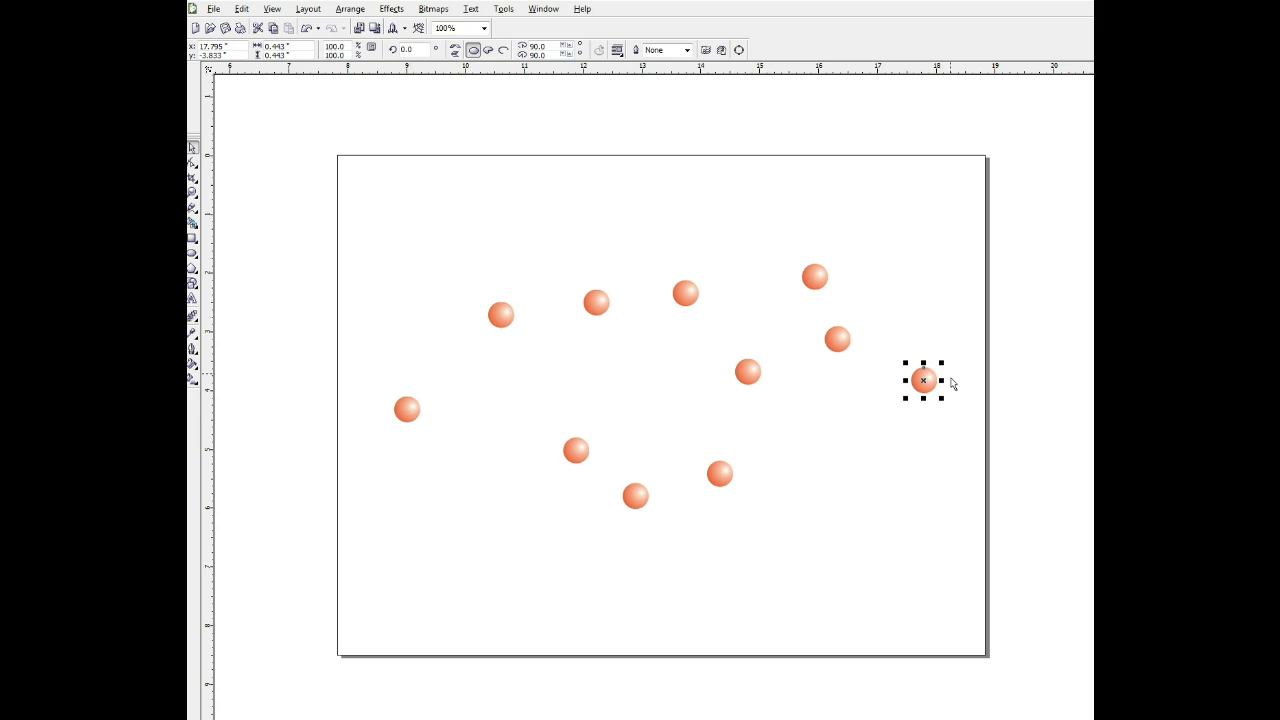
pyautogui.click(818, 241)
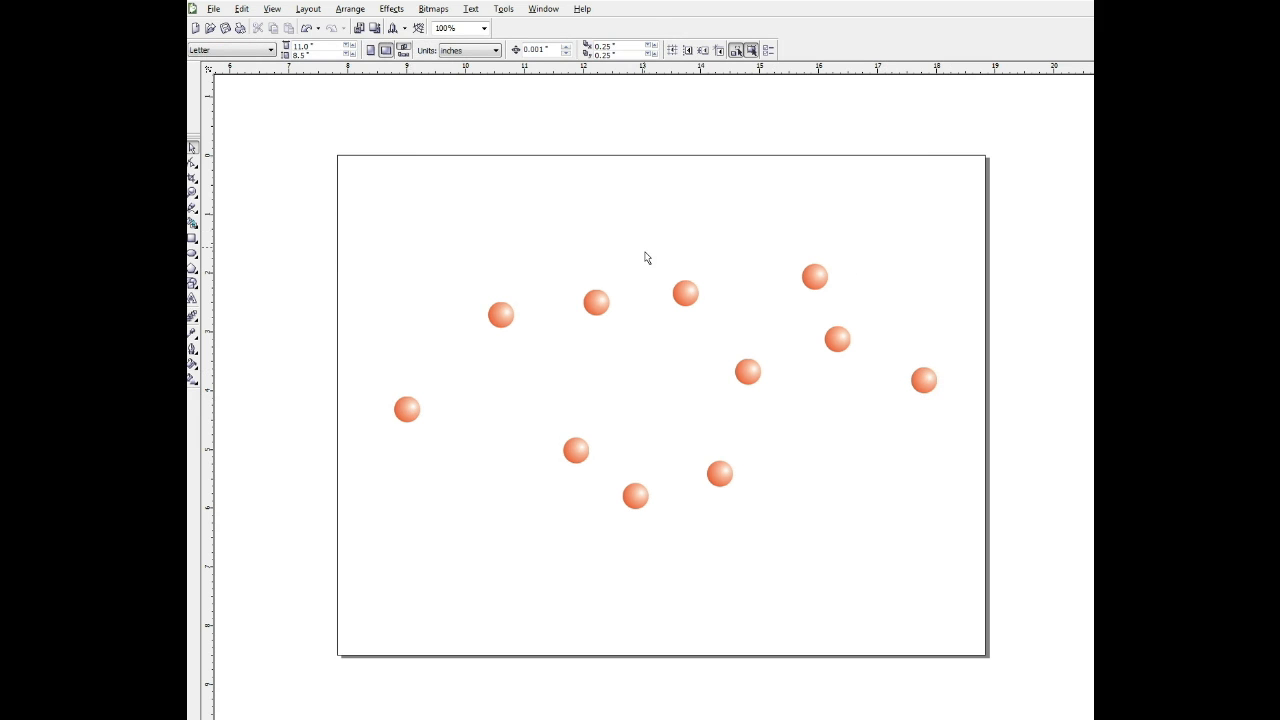
# Select all the spheres and distribute them horizontally by their centres across the extent of the selection.
pyautogui.moveTo(362, 216); pyautogui.dragTo(983, 566)
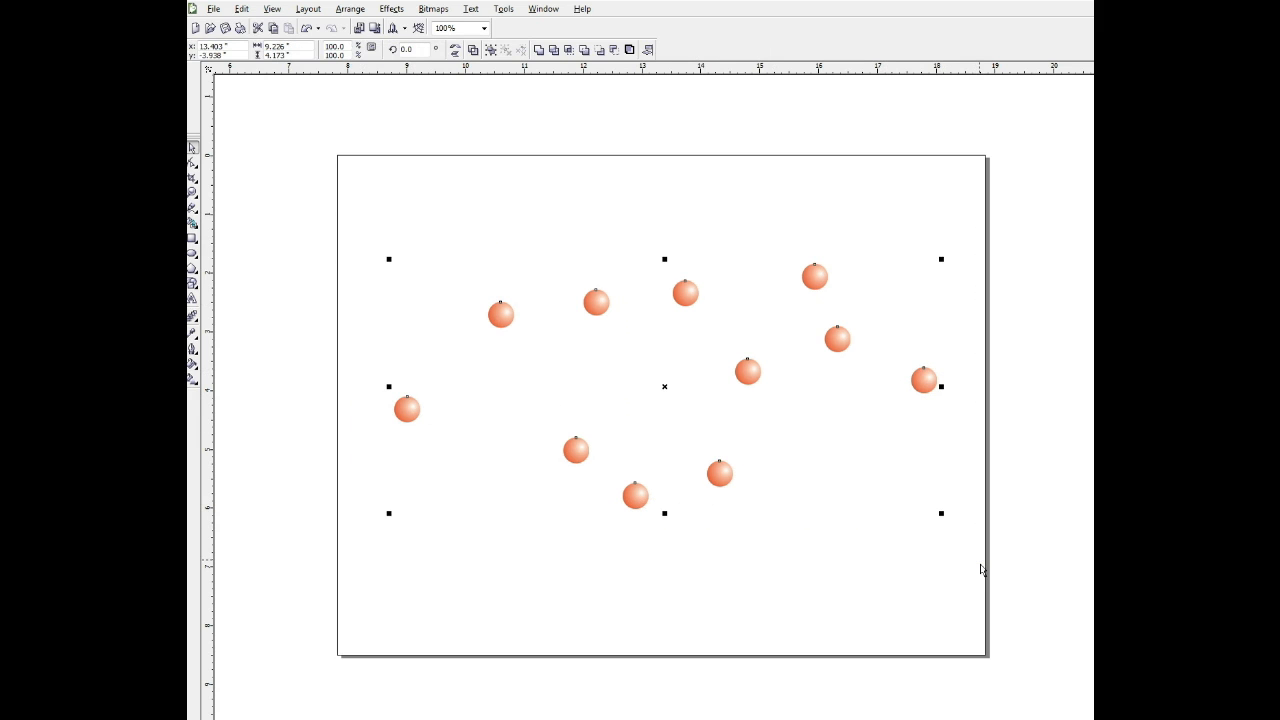
pyautogui.click(340, 12)
pyautogui.moveTo(363, 57)
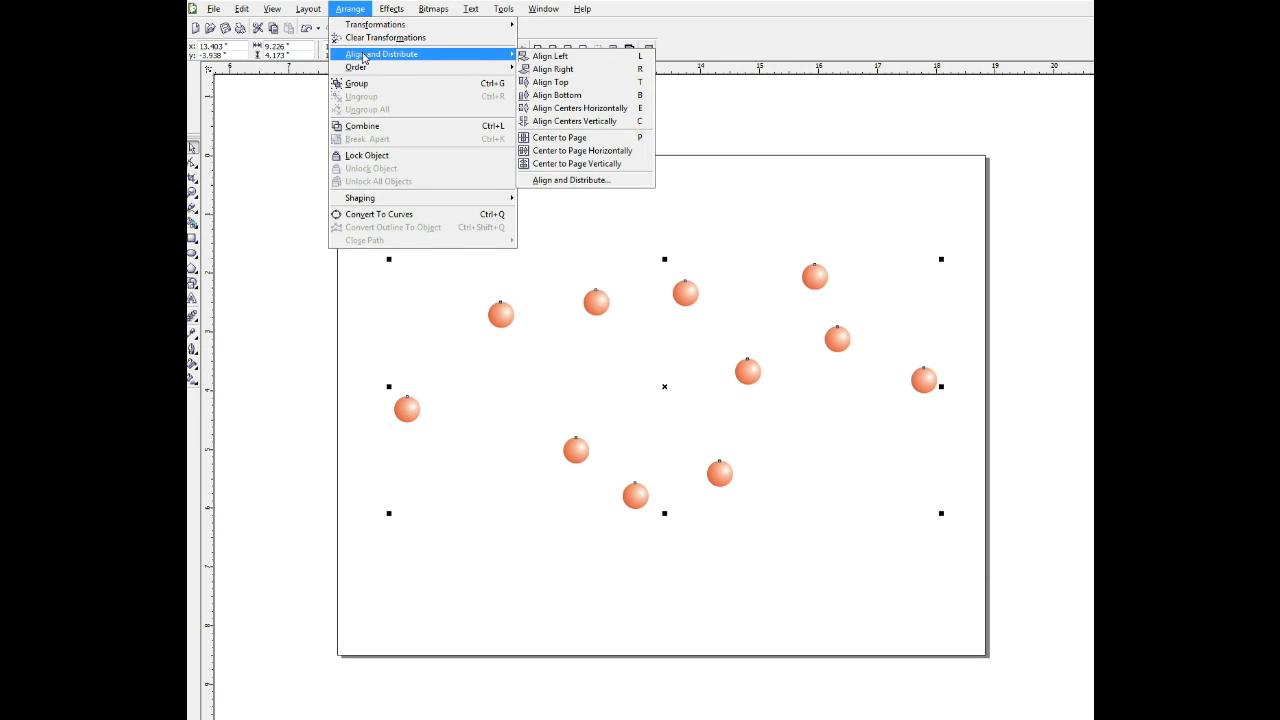
pyautogui.moveTo(457, 62)
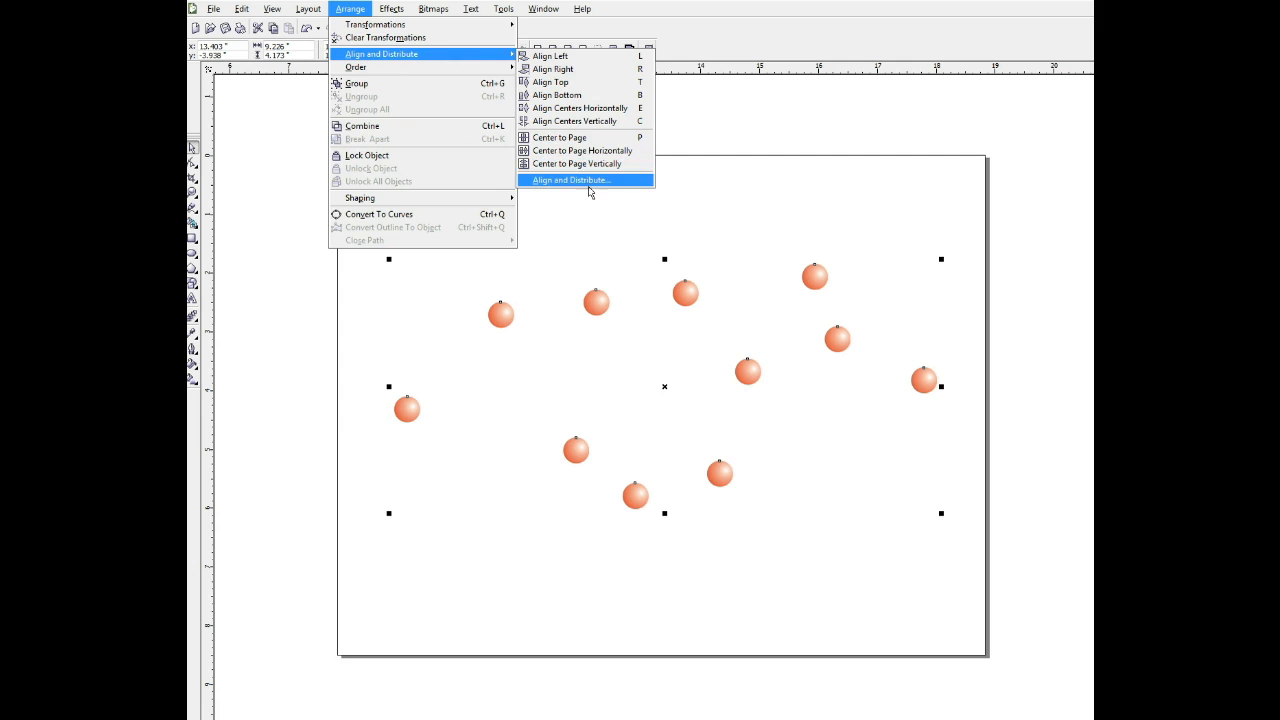
pyautogui.click(589, 182)
pyautogui.moveTo(733, 325); pyautogui.dragTo(737, 116)
pyautogui.click(675, 131)
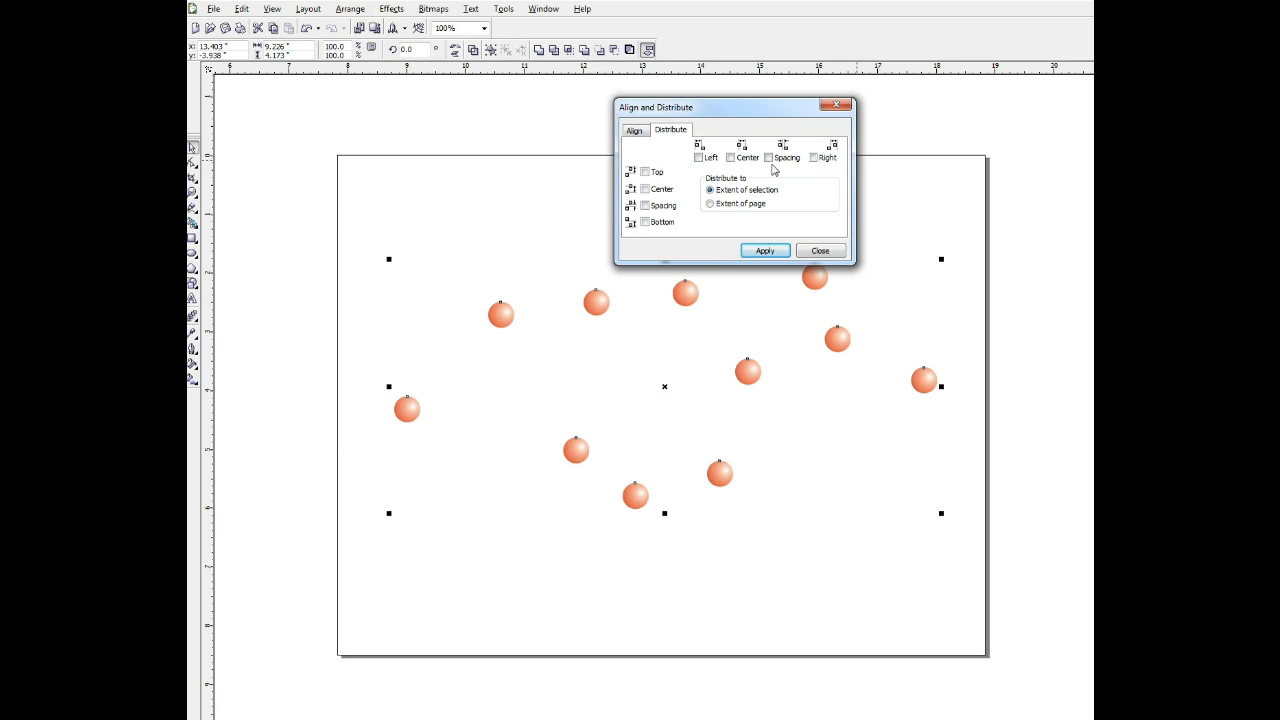
pyautogui.click(731, 158)
pyautogui.click(757, 253)
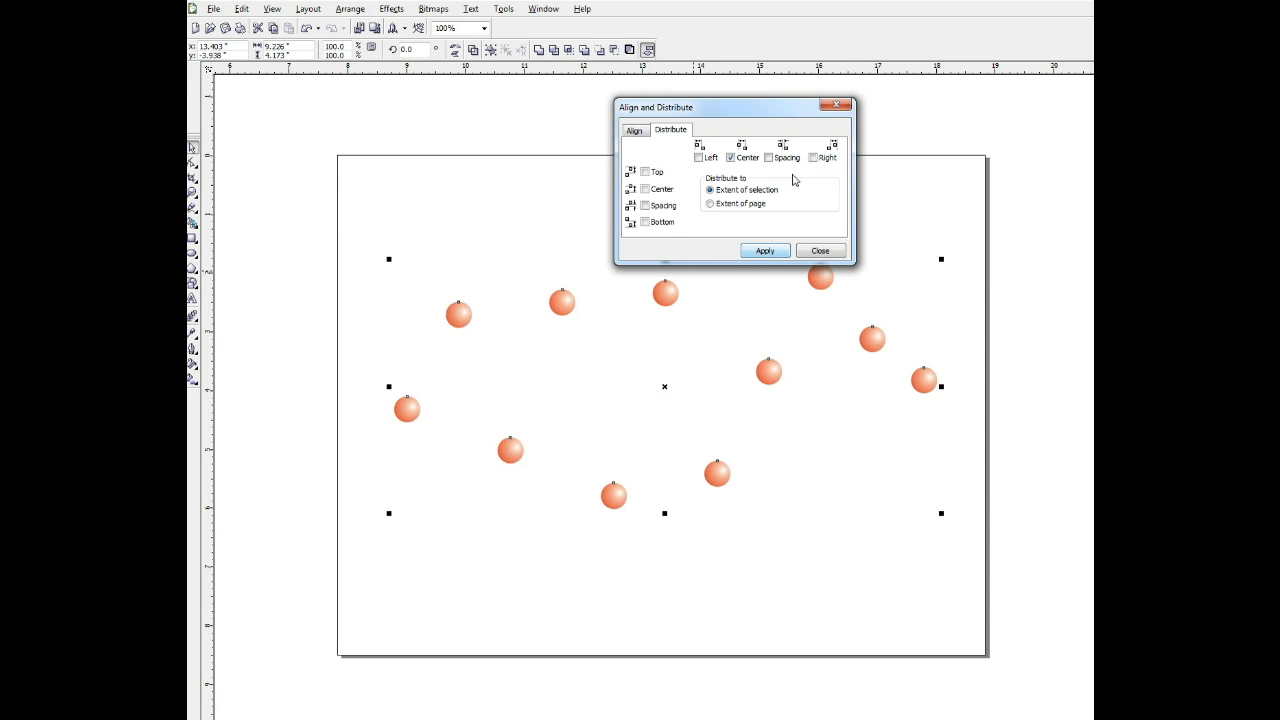
pyautogui.click(835, 107)
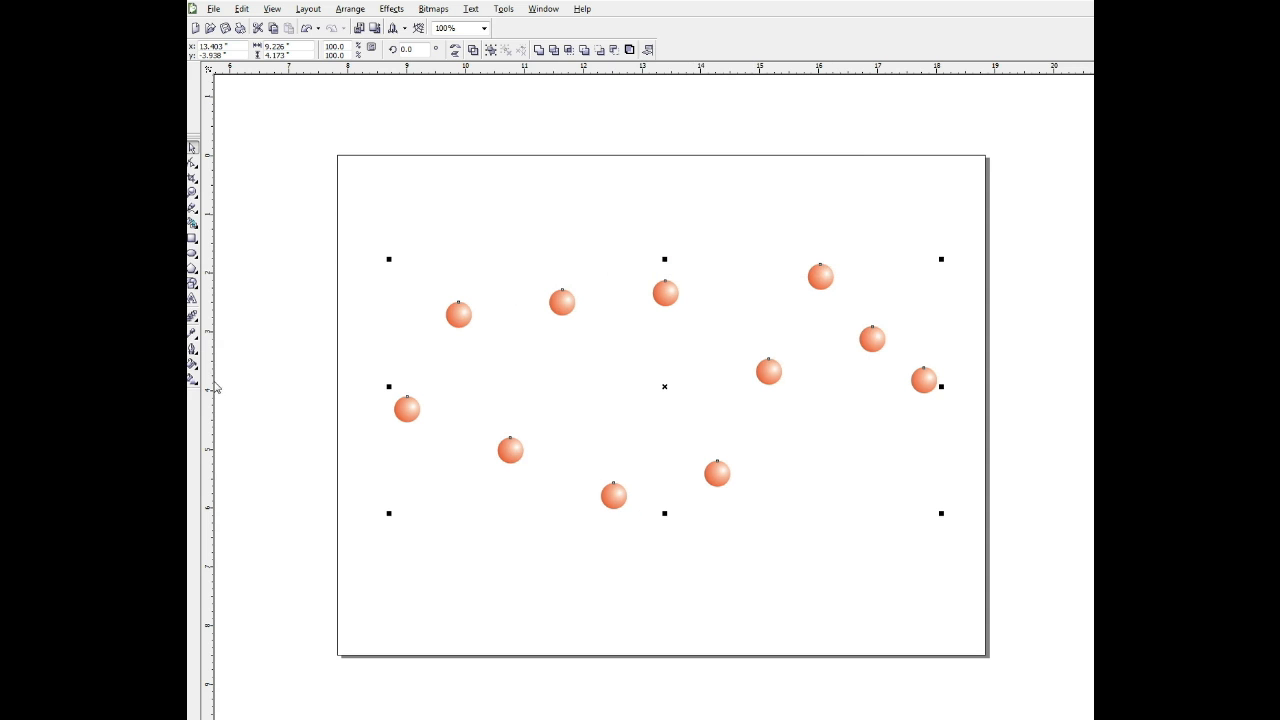
# Pull vertical guidelines through the centres of the first four spheres to check their spacing.
pyautogui.click(409, 383)
pyautogui.moveTo(409, 382); pyautogui.dragTo(409, 382)
pyautogui.moveTo(210, 386); pyautogui.dragTo(460, 363)
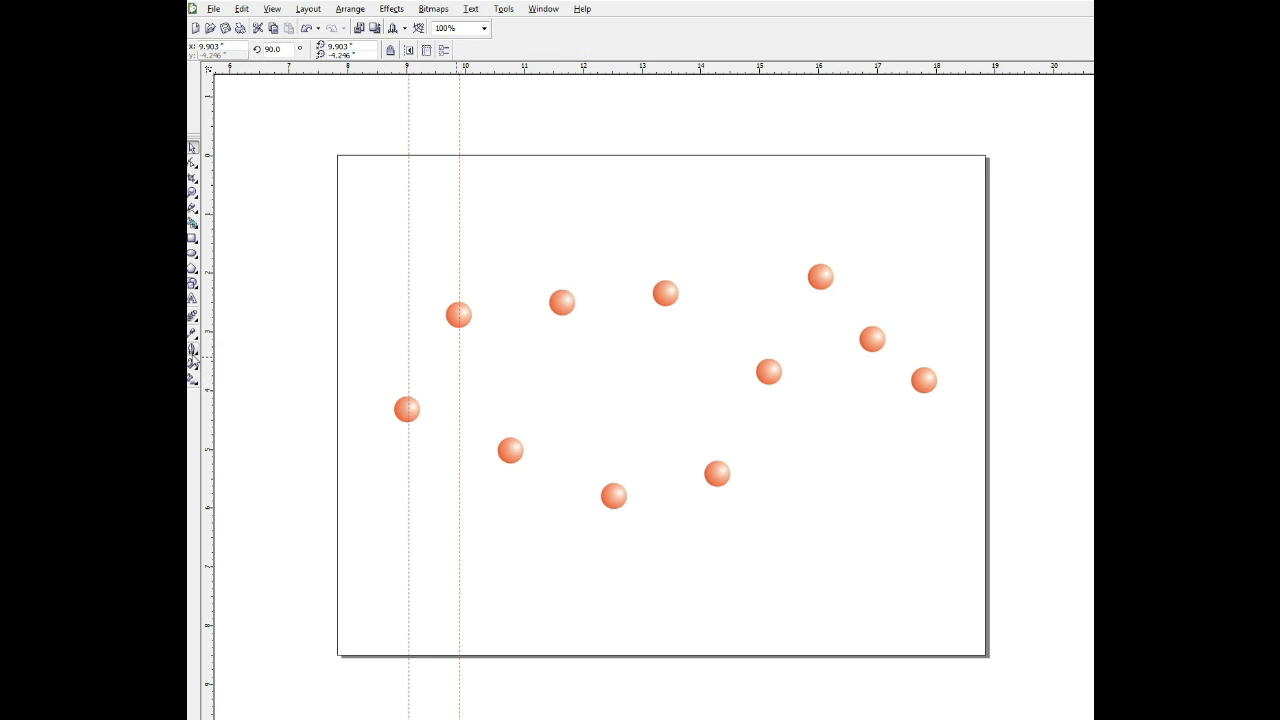
pyautogui.moveTo(210, 367); pyautogui.dragTo(513, 380)
pyautogui.moveTo(573, 347); pyautogui.dragTo(560, 350)
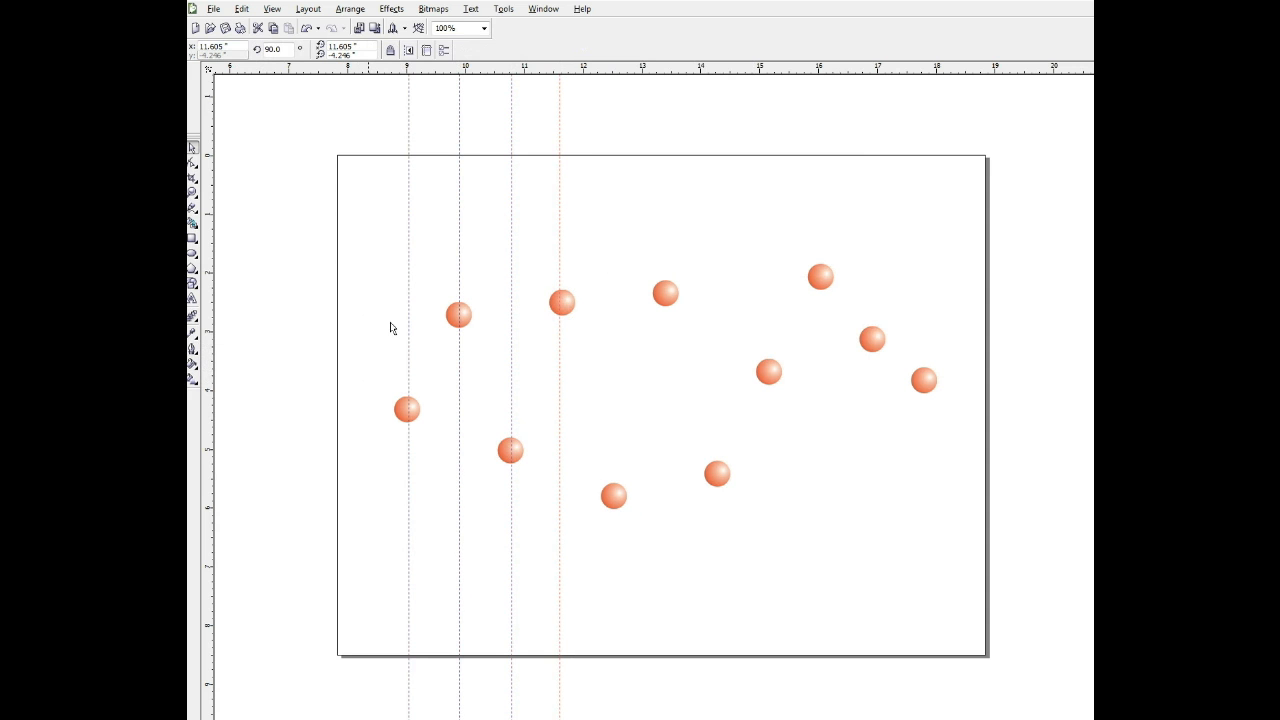
# Delete the four vertical guidelines.
pyautogui.click(566, 260)
pyautogui.press('Delete')
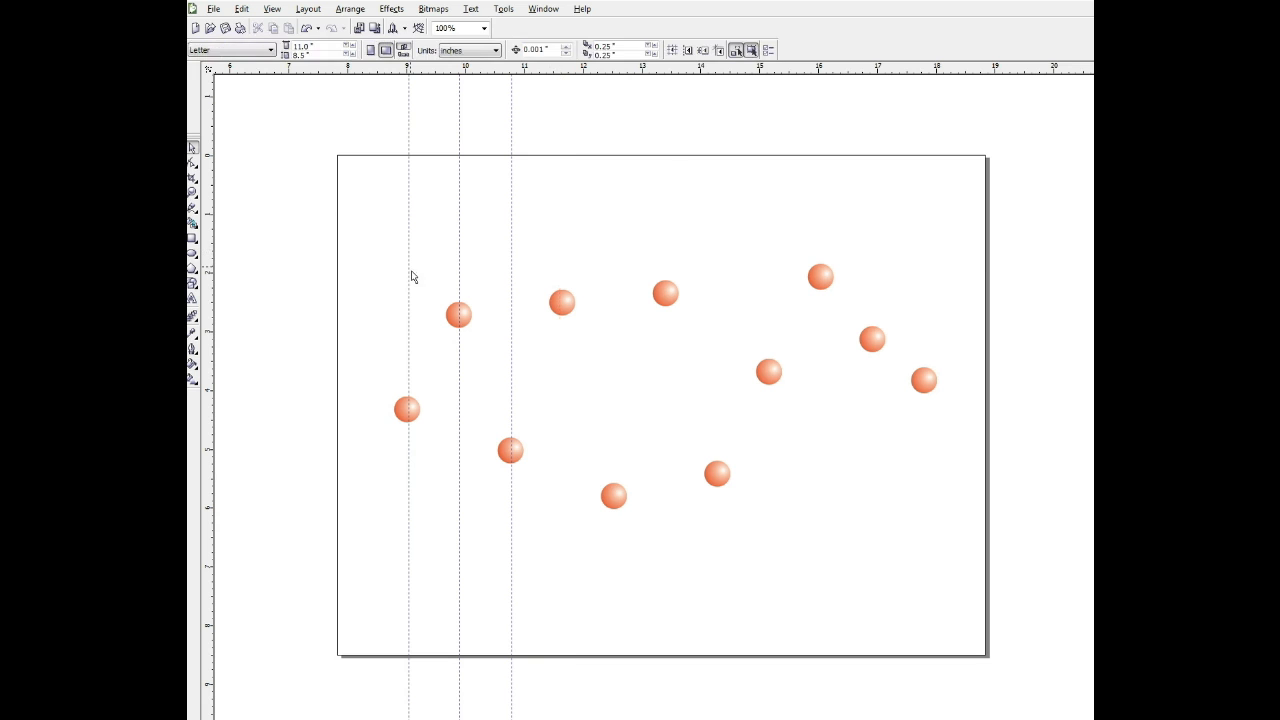
pyautogui.click(520, 257)
pyautogui.press('Delete')
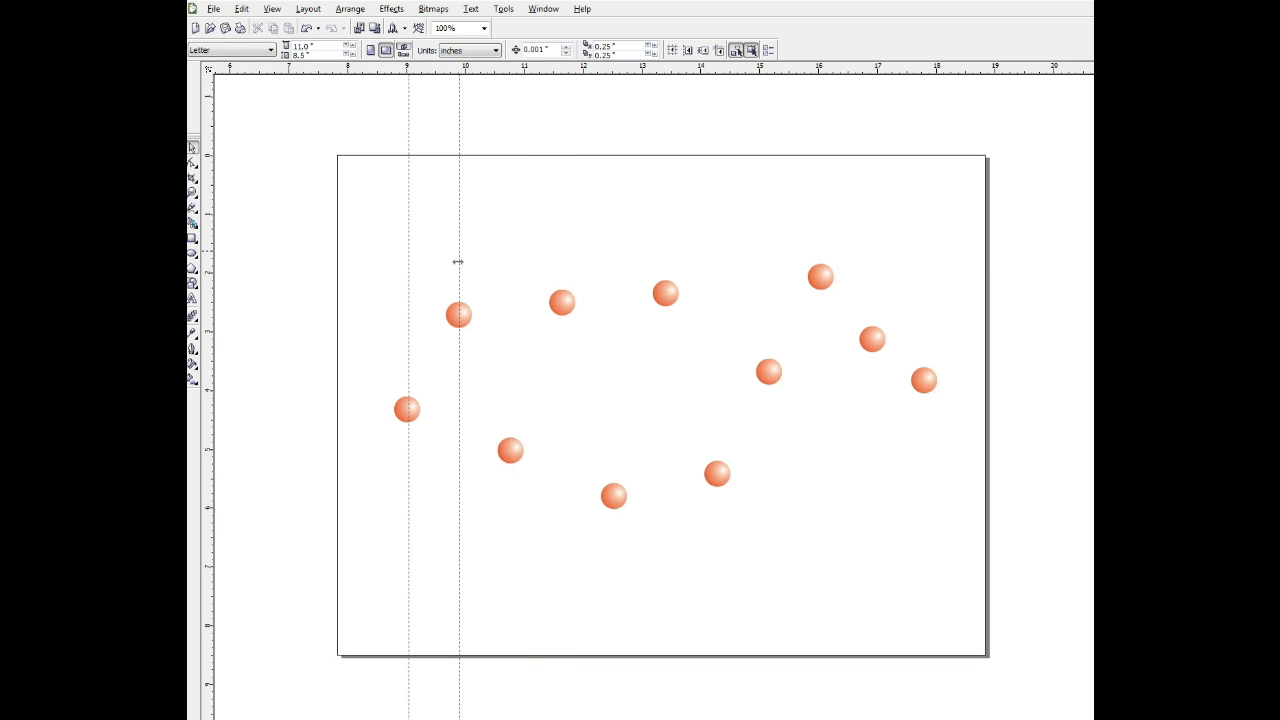
pyautogui.click(469, 261)
pyautogui.press('Delete')
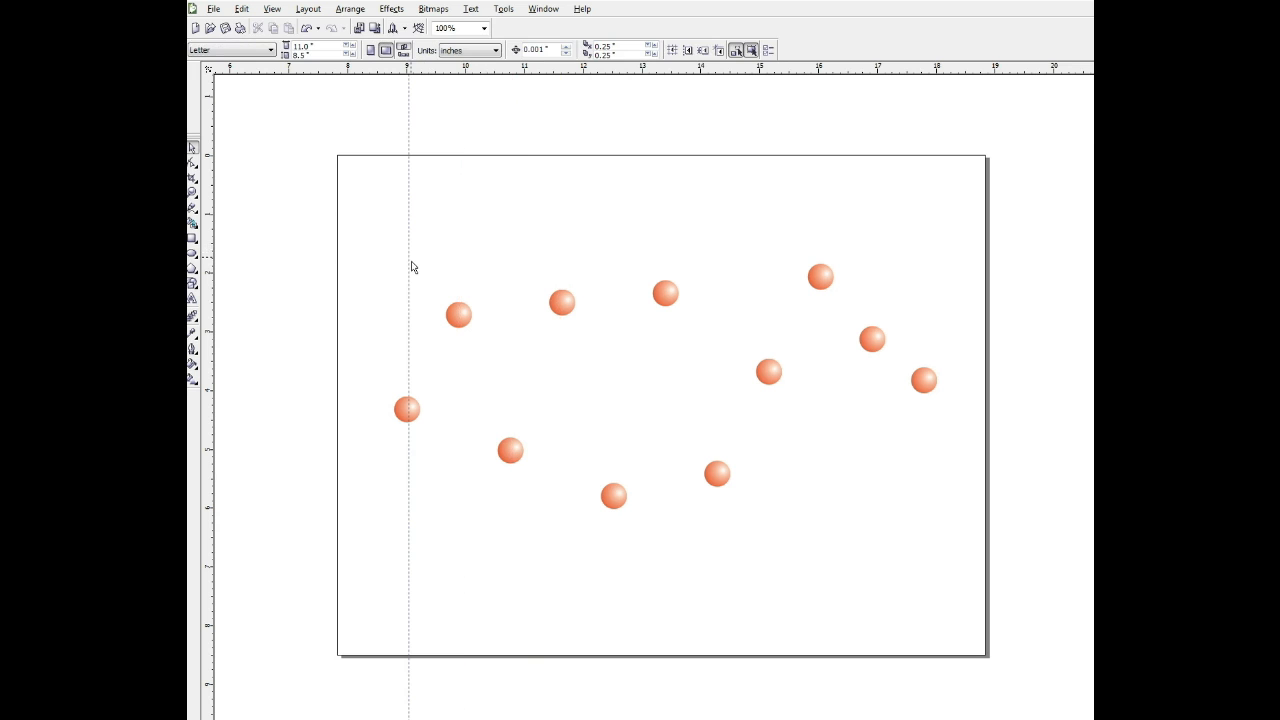
pyautogui.click(409, 267)
pyautogui.press('Delete')
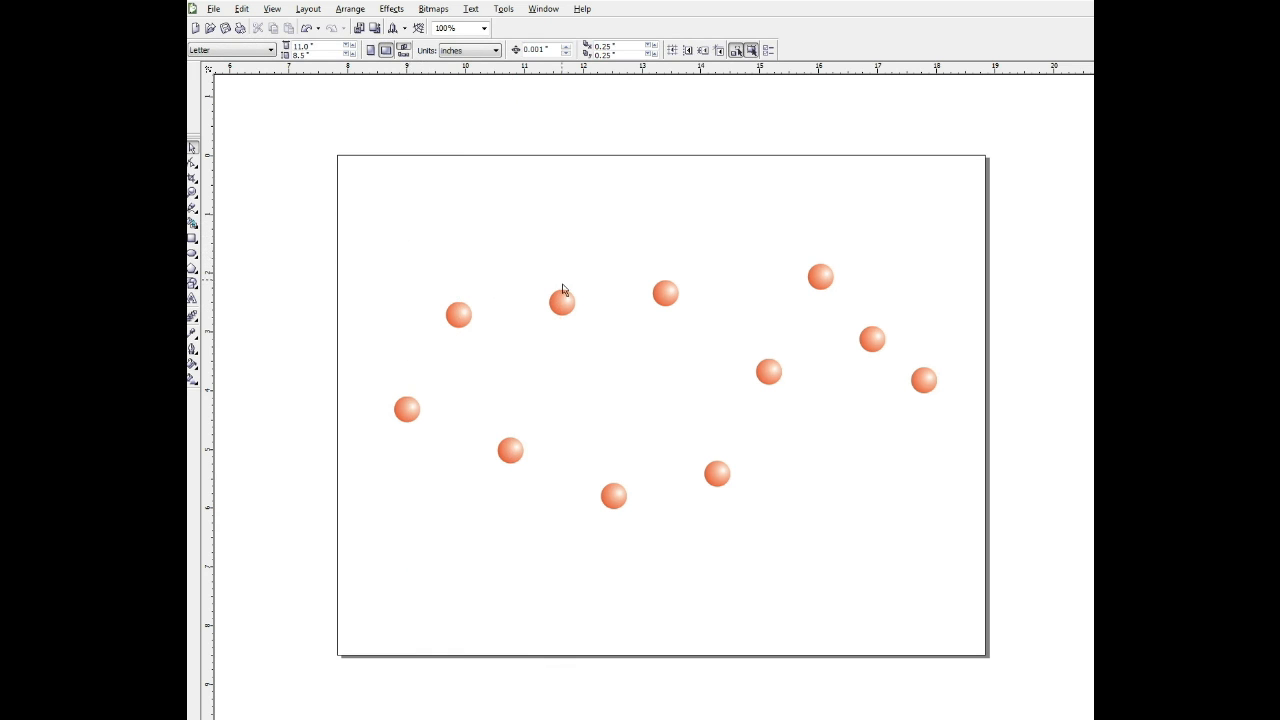
# Select all the spheres and align their centres vertically into one horizontal row.
pyautogui.moveTo(366, 212); pyautogui.dragTo(980, 565)
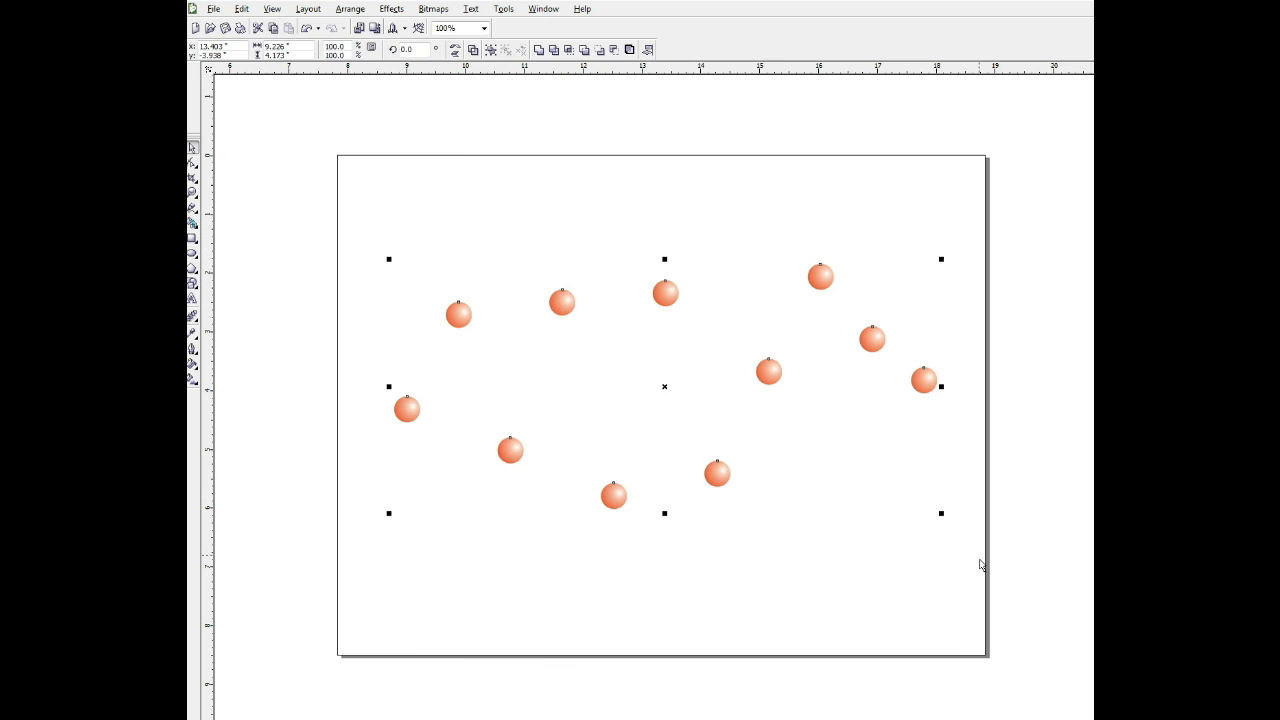
pyautogui.click(351, 12)
pyautogui.moveTo(357, 60)
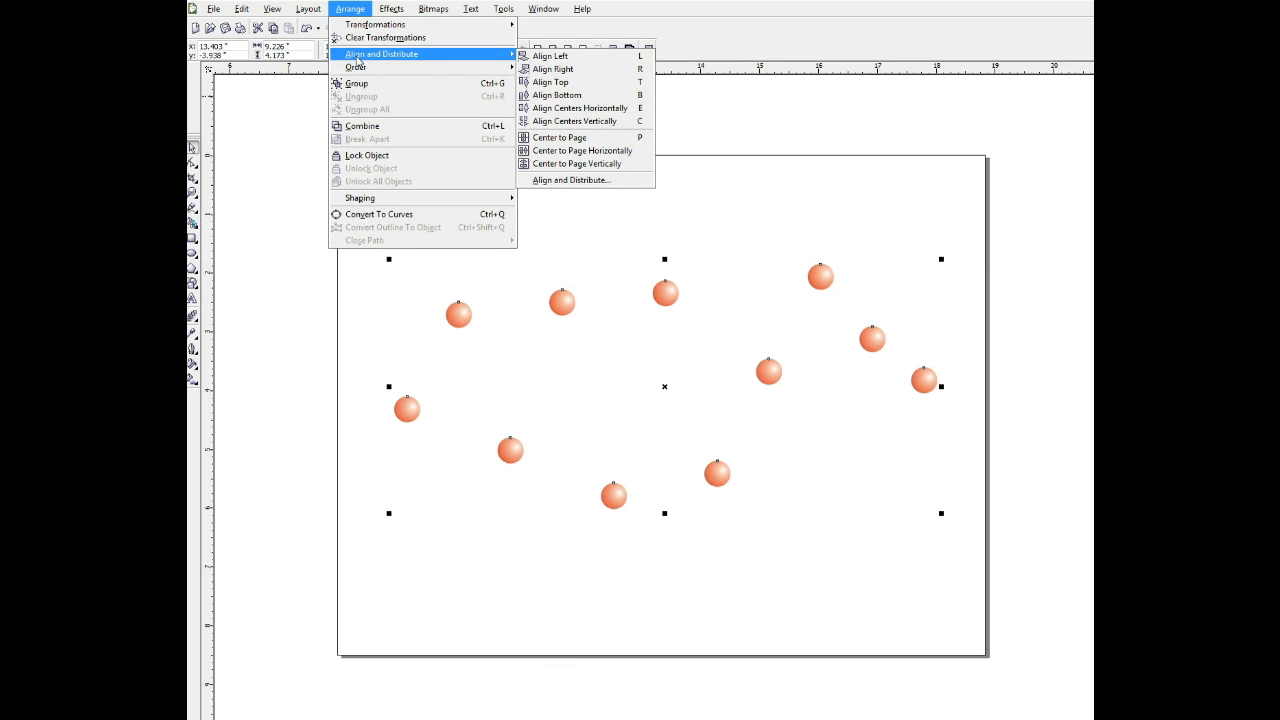
pyautogui.click(560, 108)
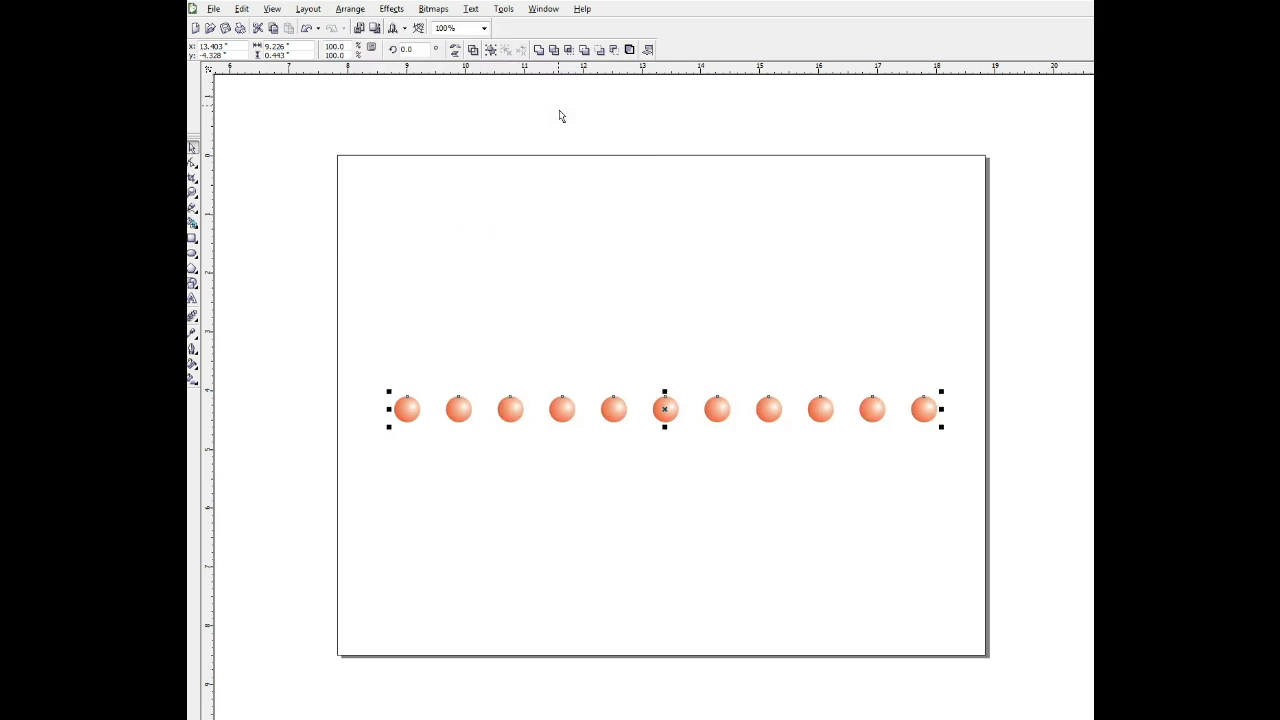
pyautogui.click(601, 203)
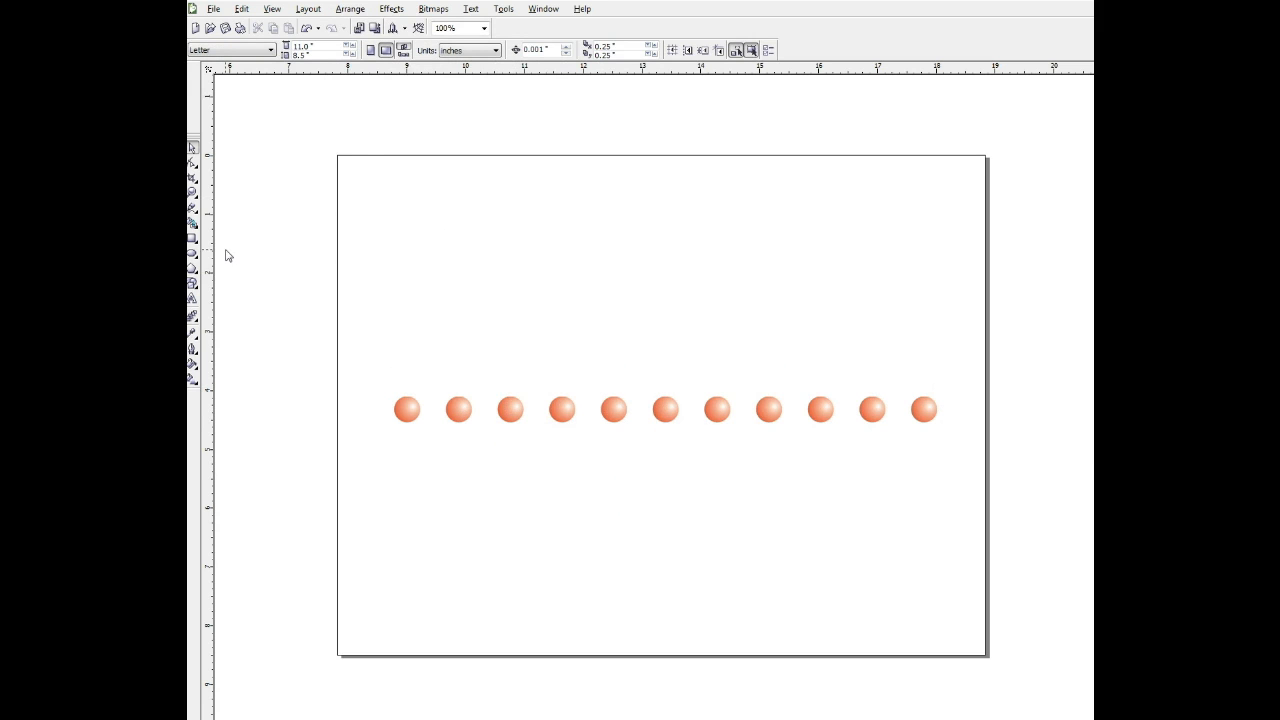
# Draw a square about 0.56 by 0.57 inches above the leftmost sphere and copy it above the rightmost sphere.
pyautogui.click(193, 239)
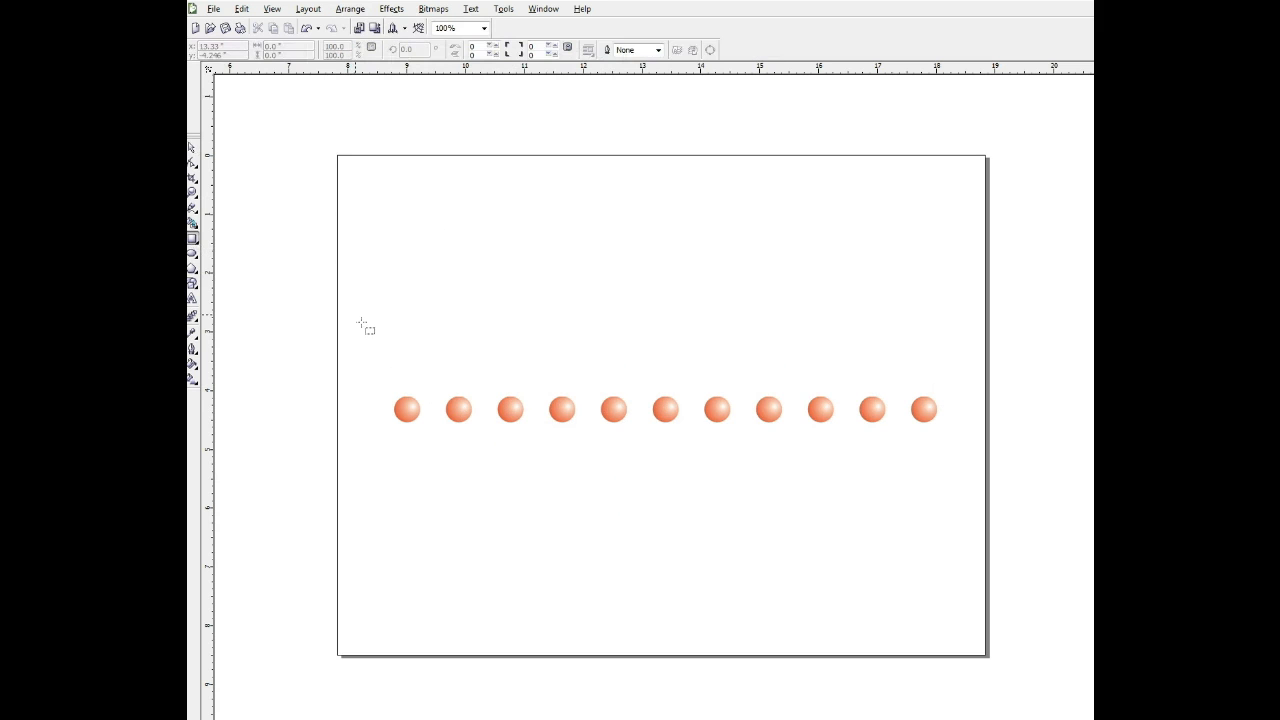
pyautogui.moveTo(403, 321); pyautogui.dragTo(437, 355)
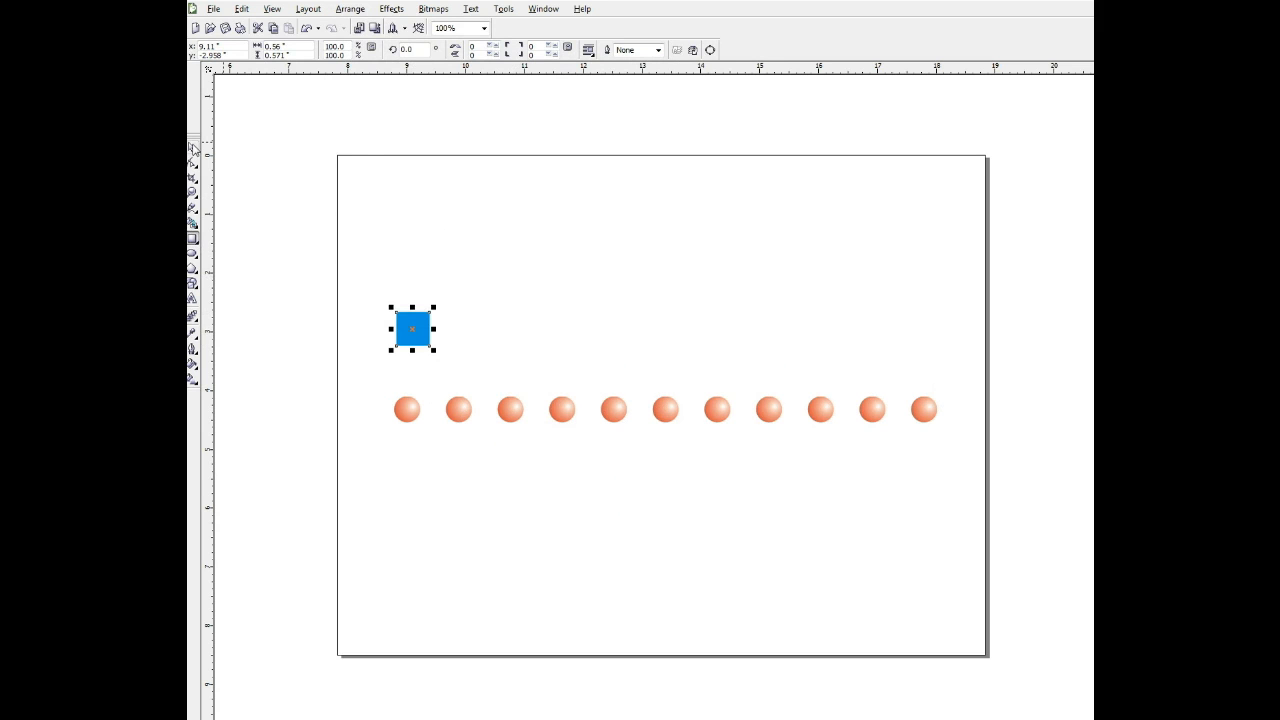
pyautogui.click(193, 147)
pyautogui.click(416, 340)
pyautogui.click(417, 291)
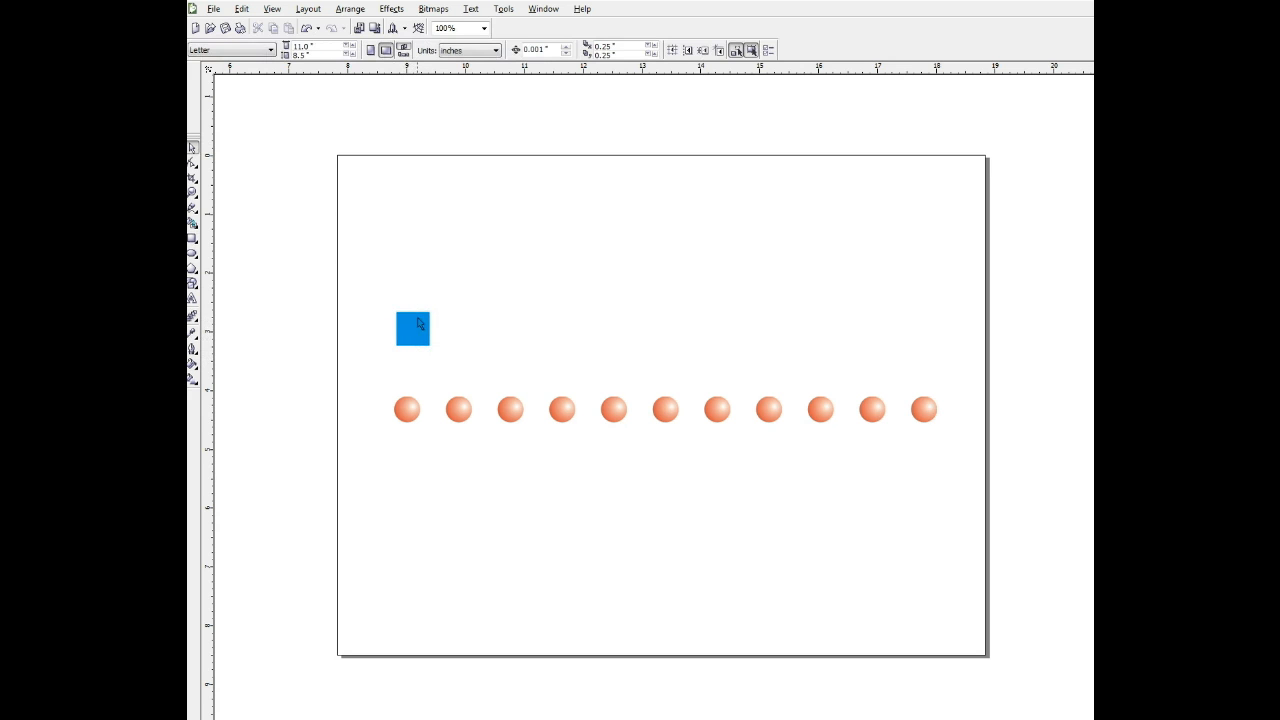
pyautogui.click(425, 329)
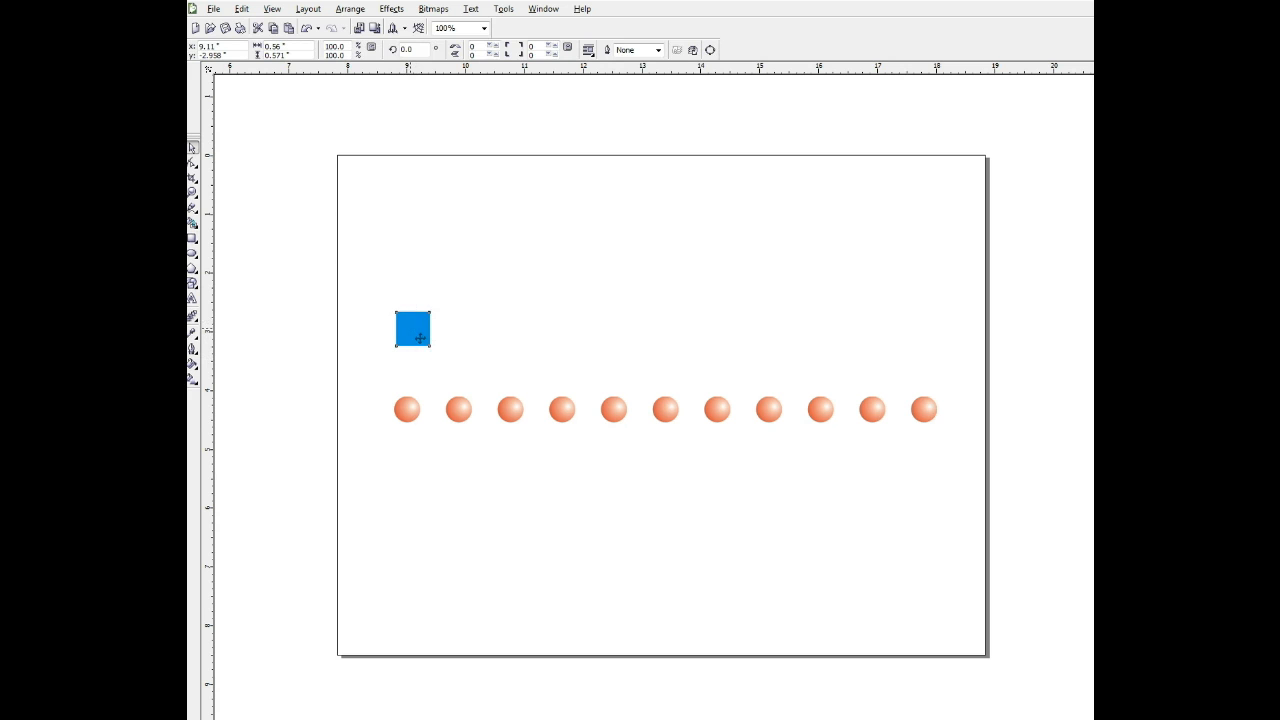
pyautogui.moveTo(420, 338); pyautogui.dragTo(927, 342)
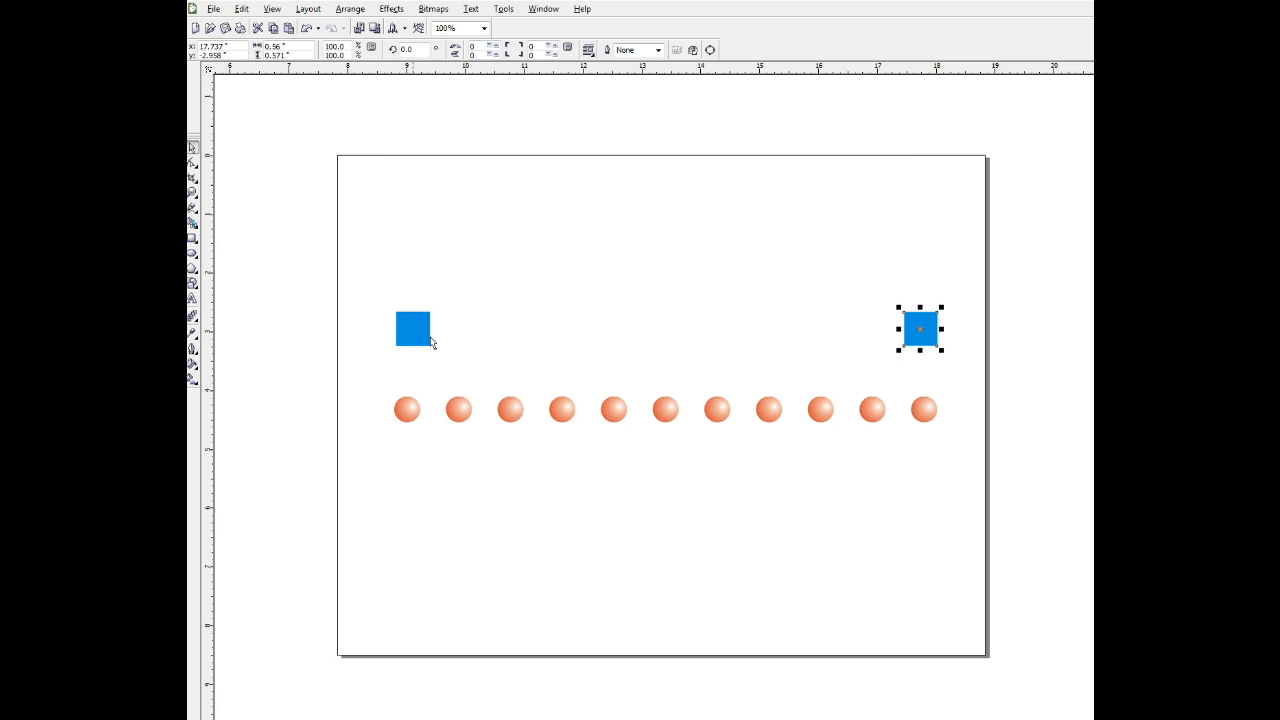
# Select the squares and distribute them horizontally by their centres across the extent of the selection.
pyautogui.moveTo(349, 272); pyautogui.dragTo(978, 382)
pyautogui.click(349, 9)
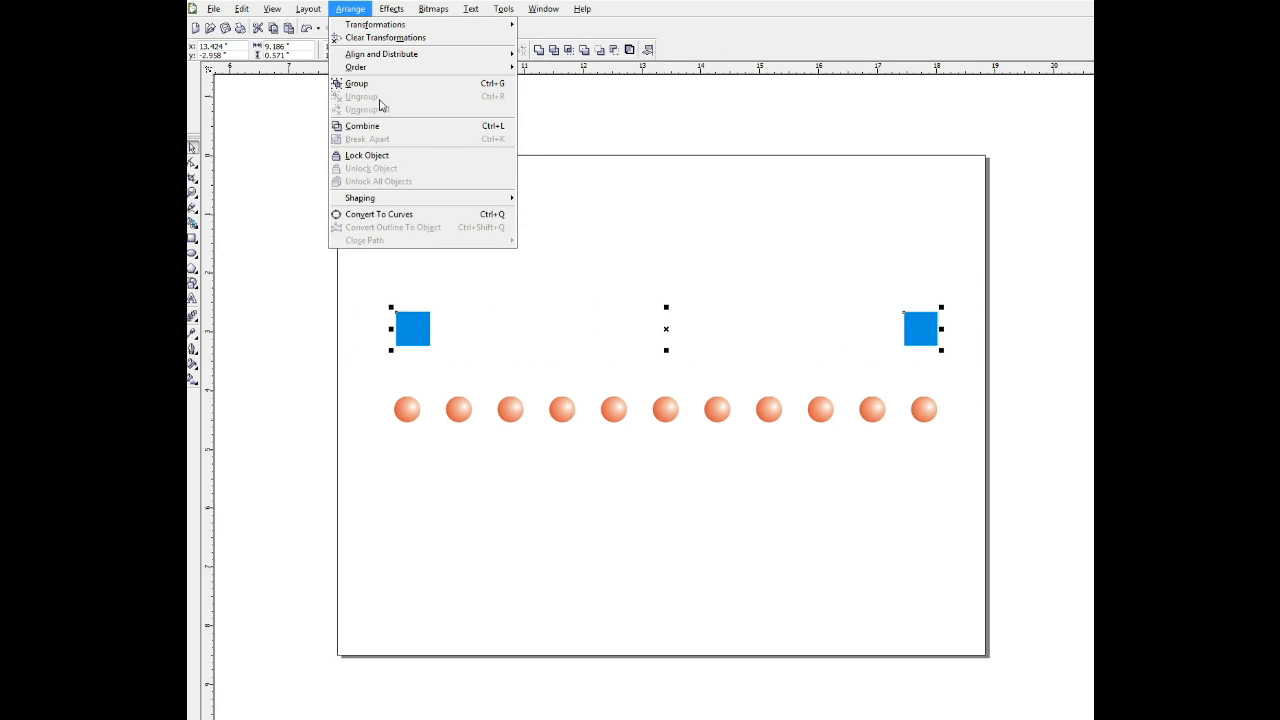
pyautogui.moveTo(384, 57)
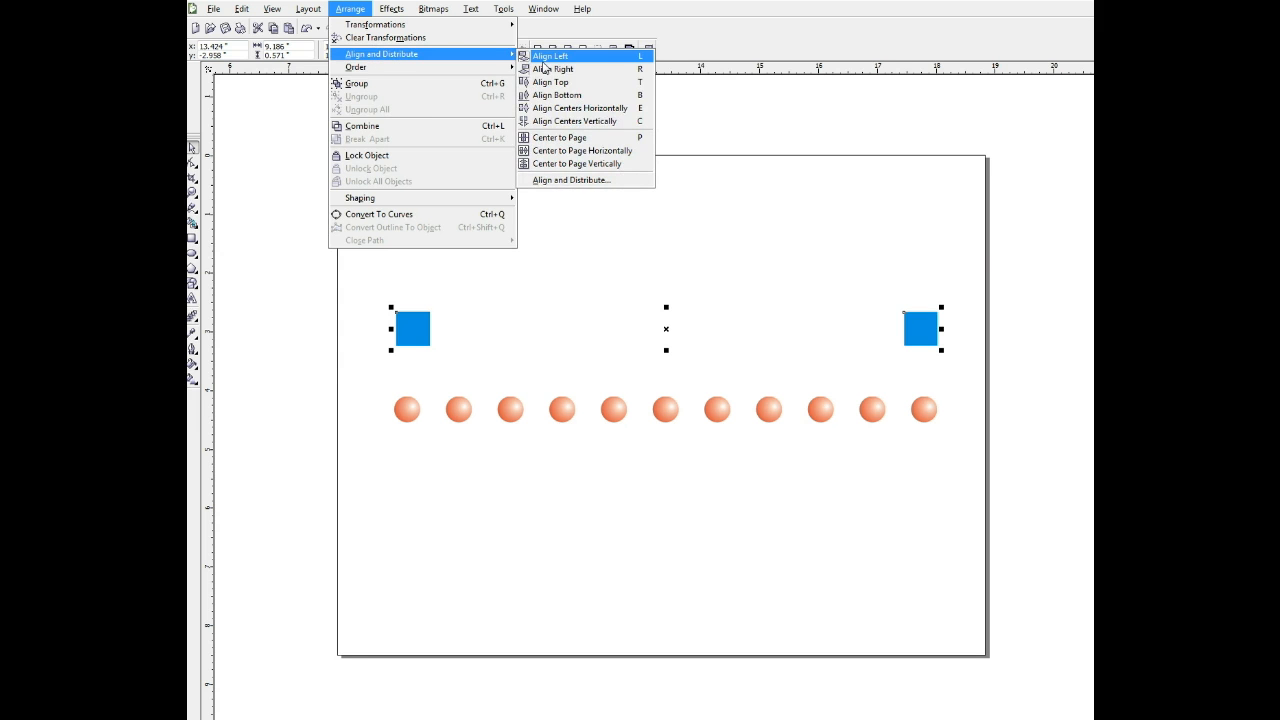
pyautogui.click(599, 183)
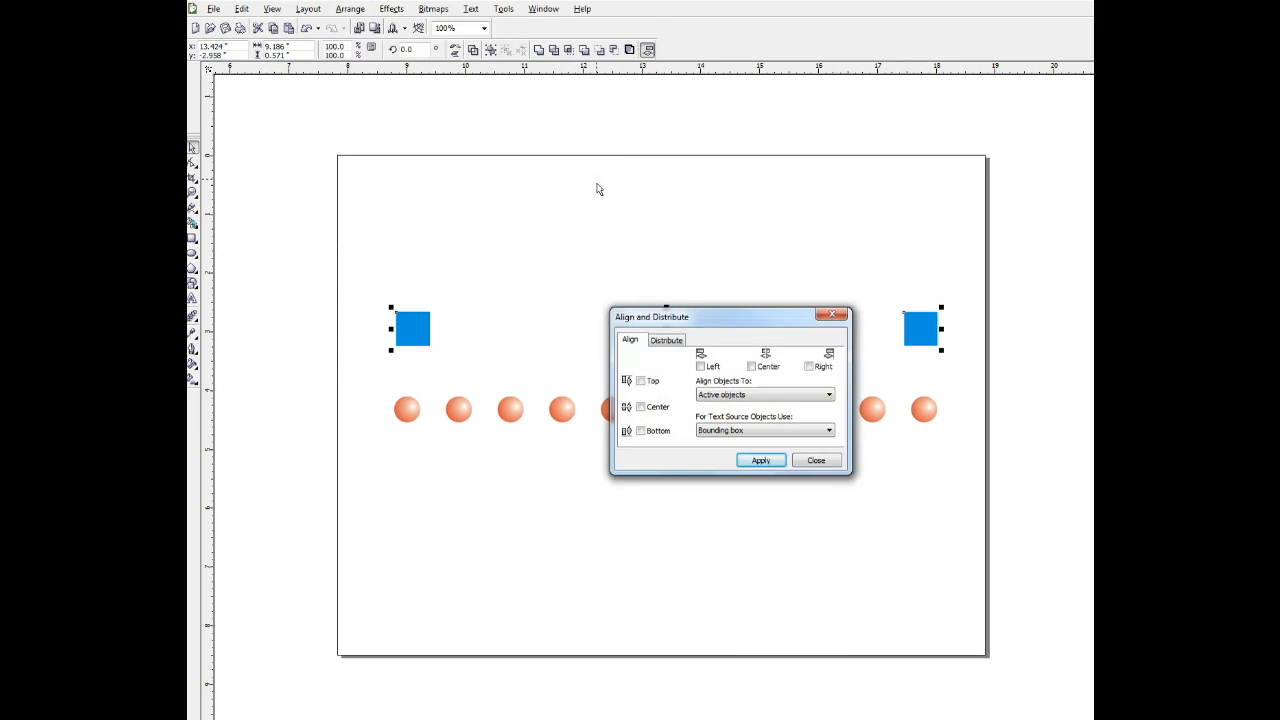
pyautogui.click(675, 340)
pyautogui.moveTo(695, 324); pyautogui.dragTo(681, 104)
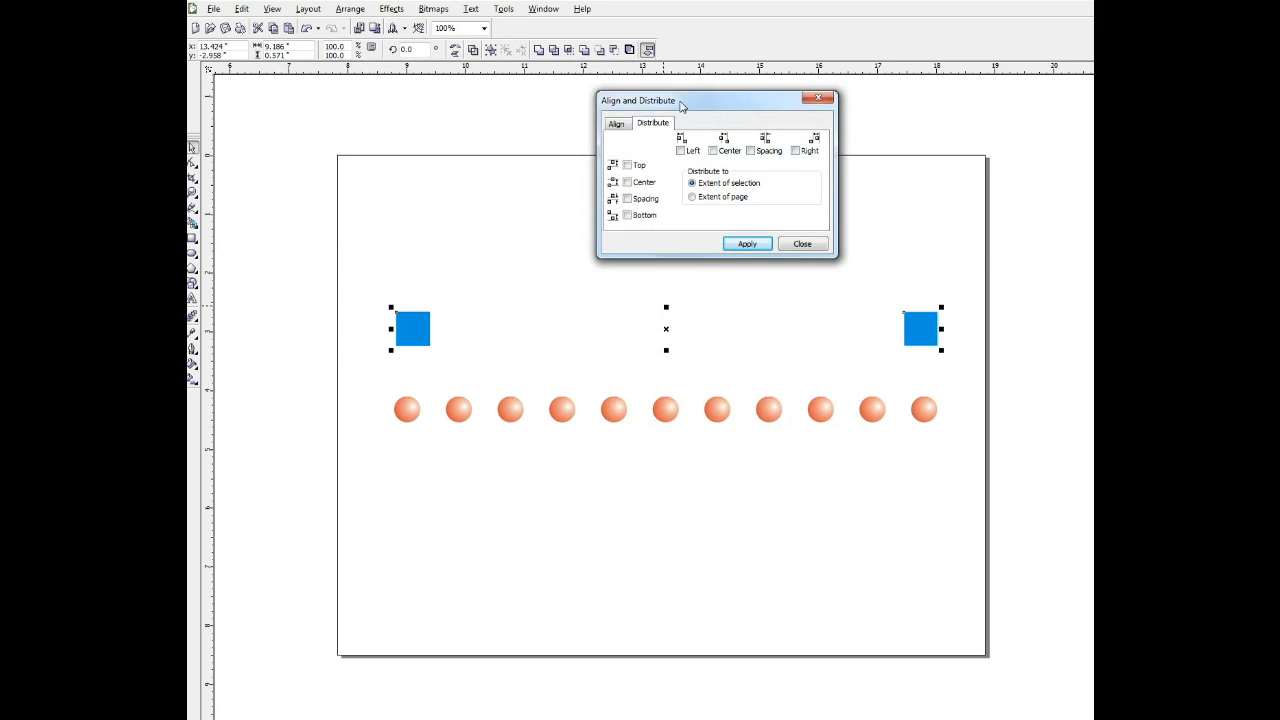
pyautogui.click(713, 150)
pyautogui.click(747, 244)
pyautogui.click(818, 97)
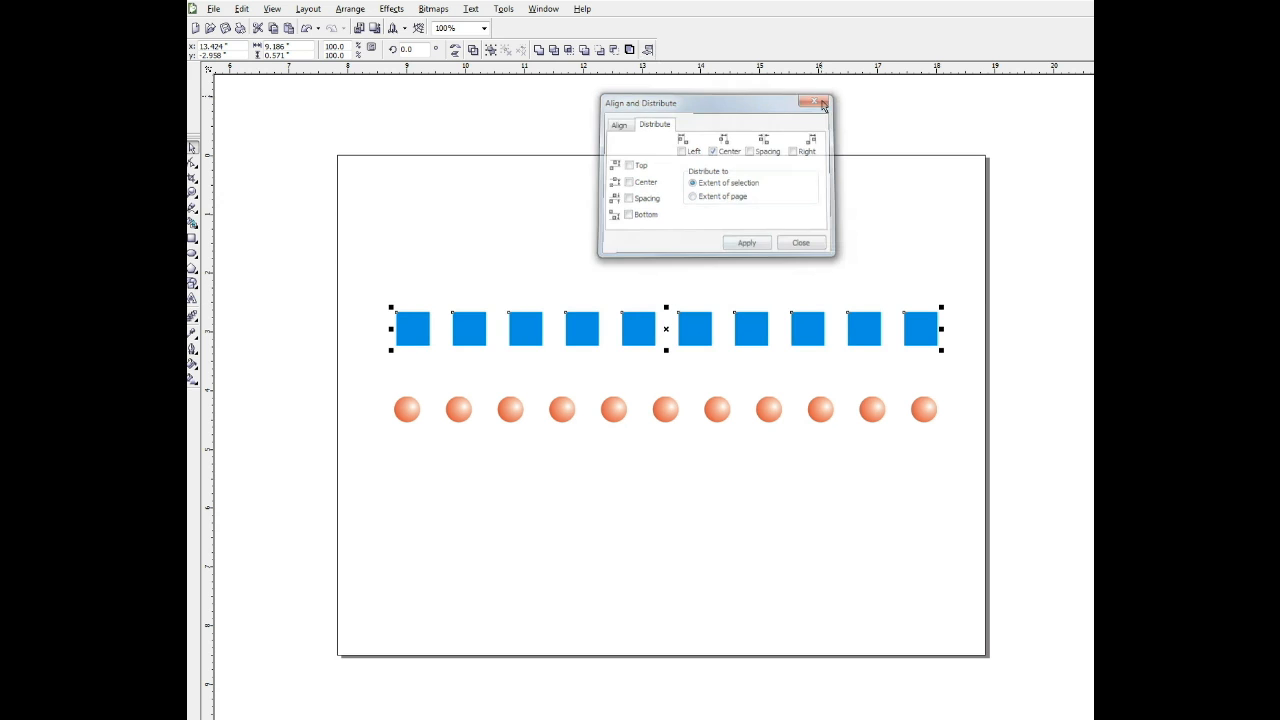
pyautogui.click(851, 199)
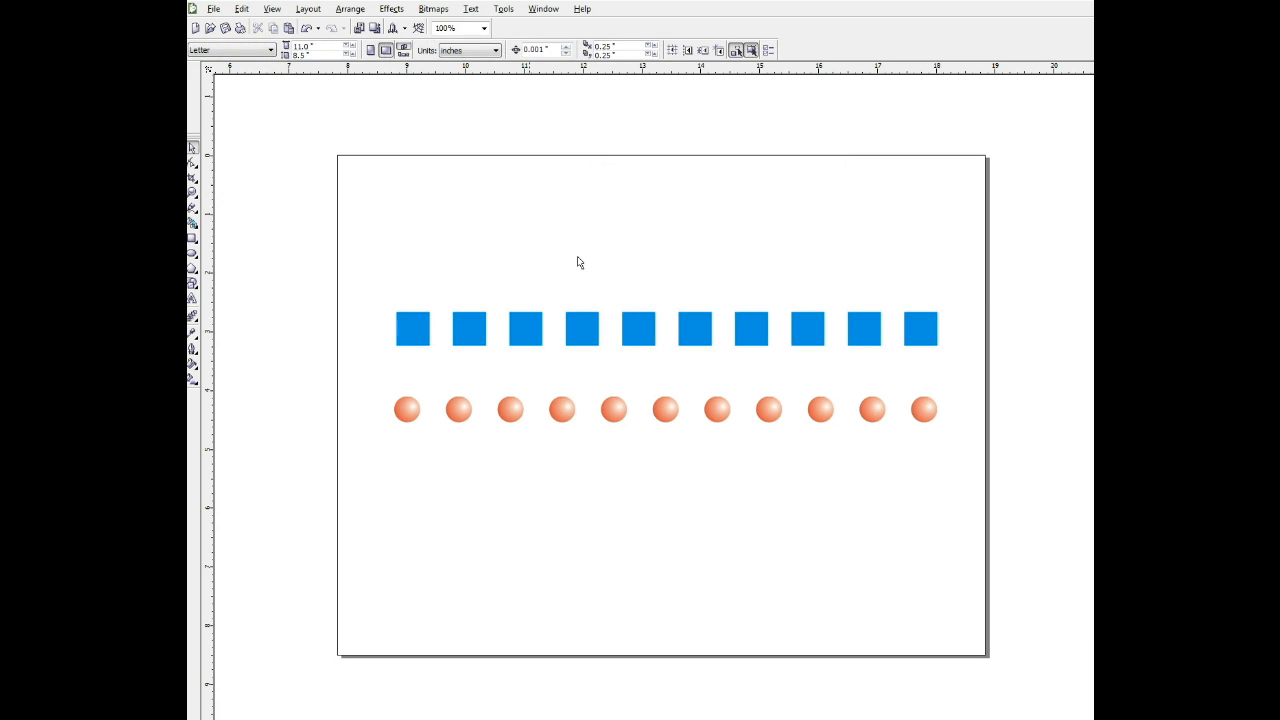